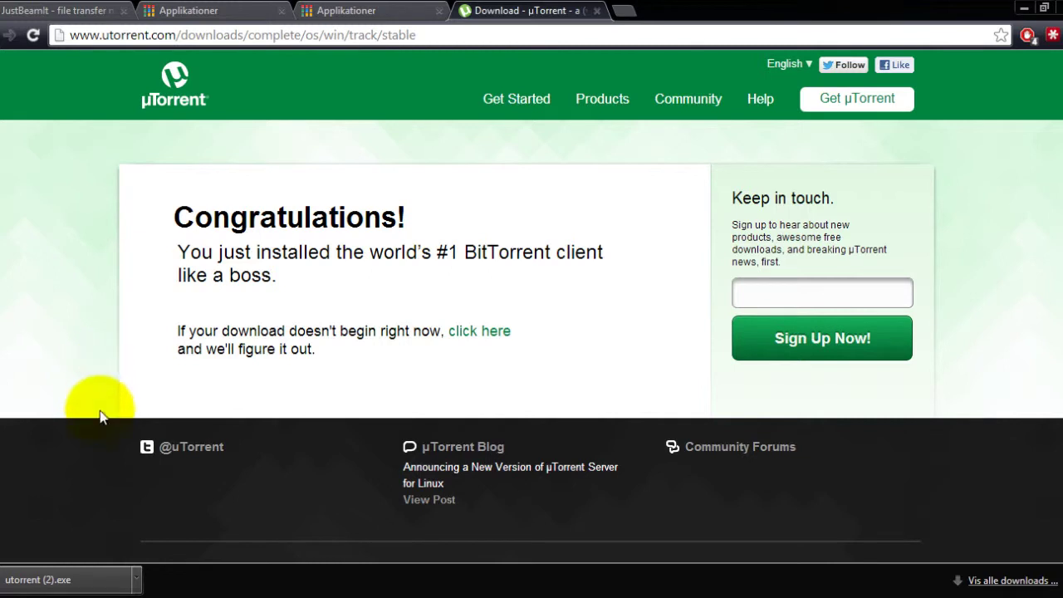
Run the downloaded utorrent (2).exe installer and proceed through the welcome and warning pages, accepting the license agreement.
{"action": "left_click", "coordinate": [70, 581]}
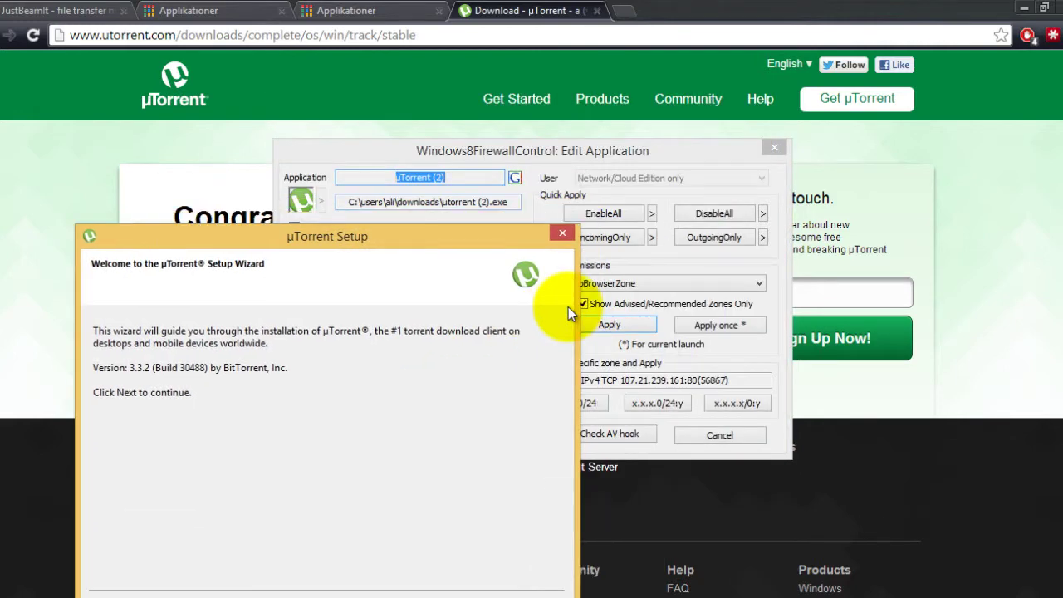
{"action": "left_click", "coordinate": [540, 211]}
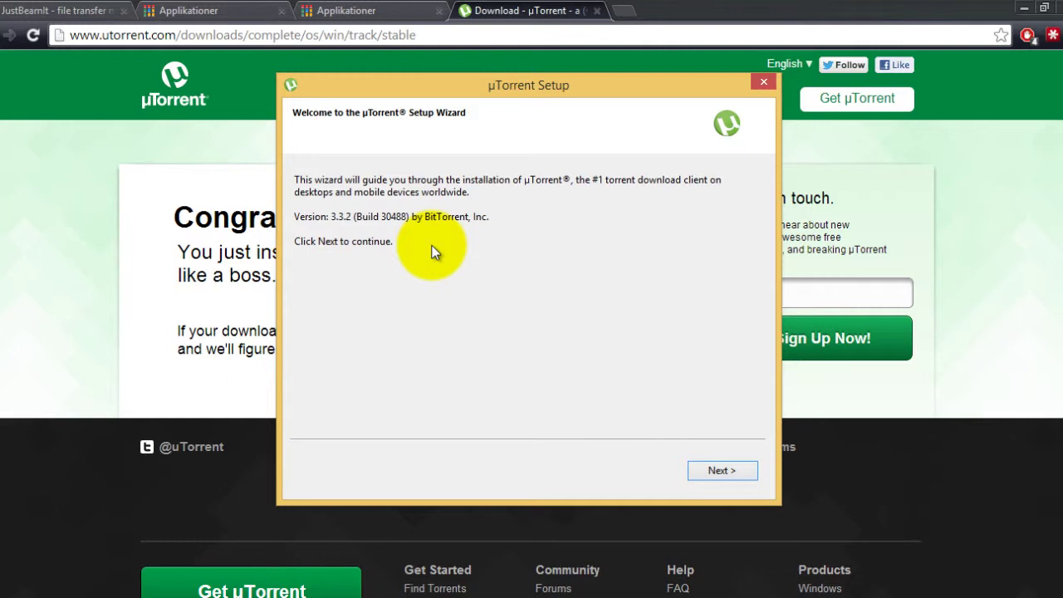
{"action": "key", "text": "Return"}
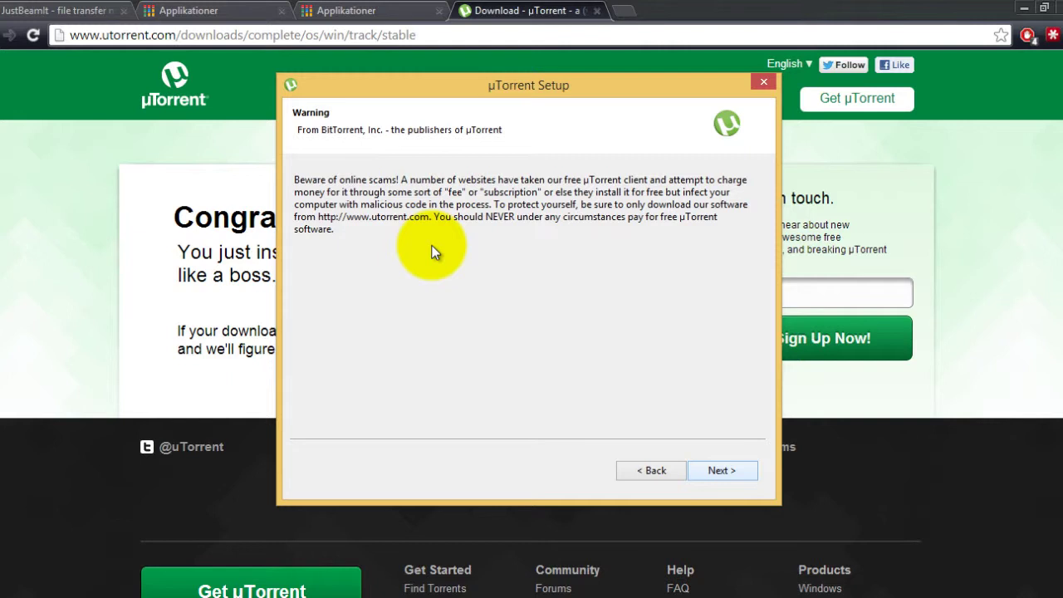
{"action": "key", "text": "Return"}
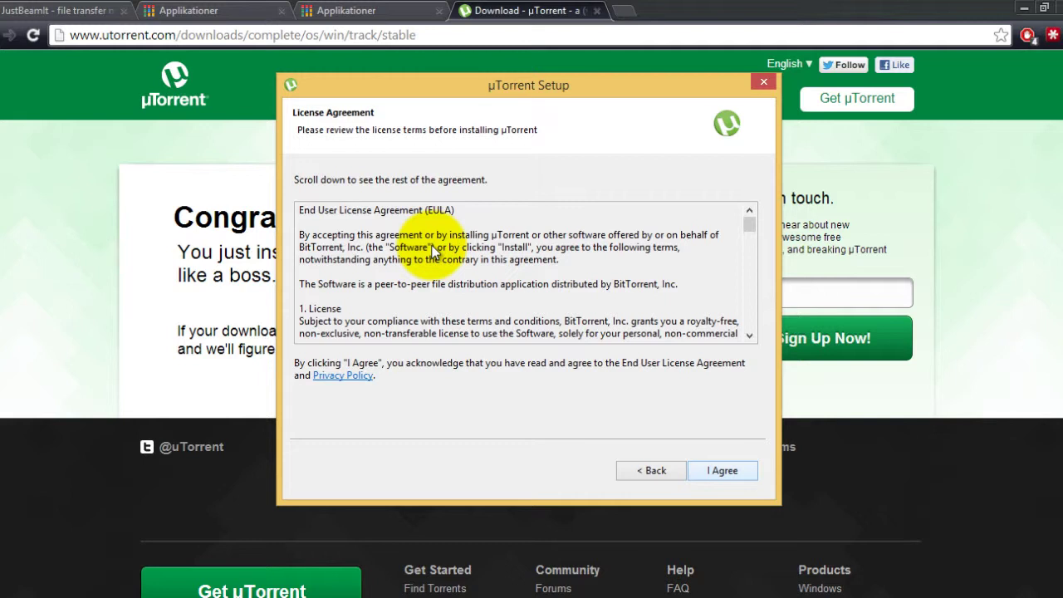
{"action": "key", "text": "Return"}
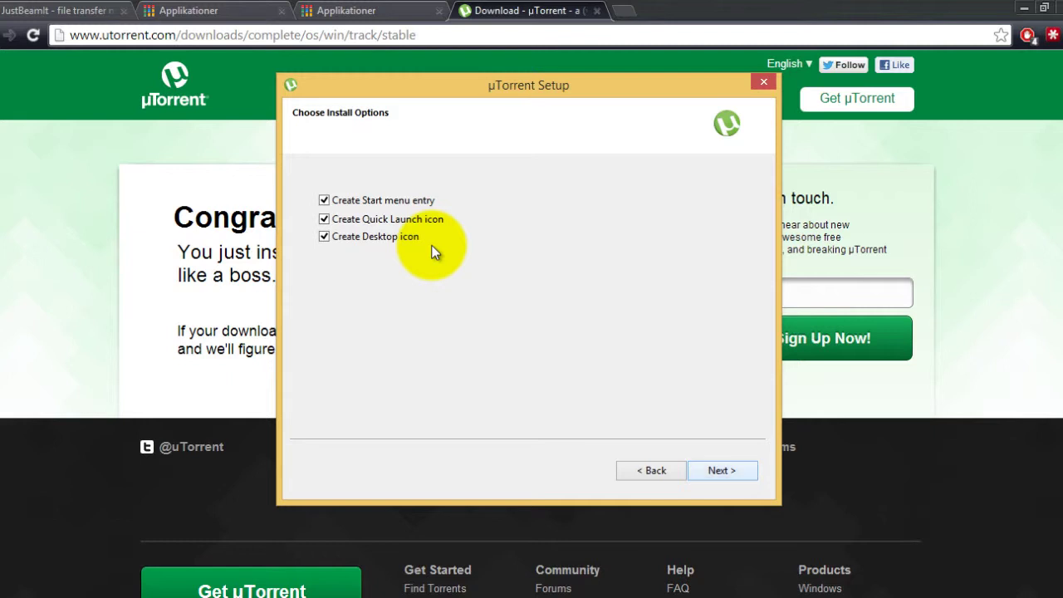
Accept the preselected shortcut options, the Windows Firewall exception and the startup setting in the µTorrent setup.
{"action": "key", "text": "Return"}
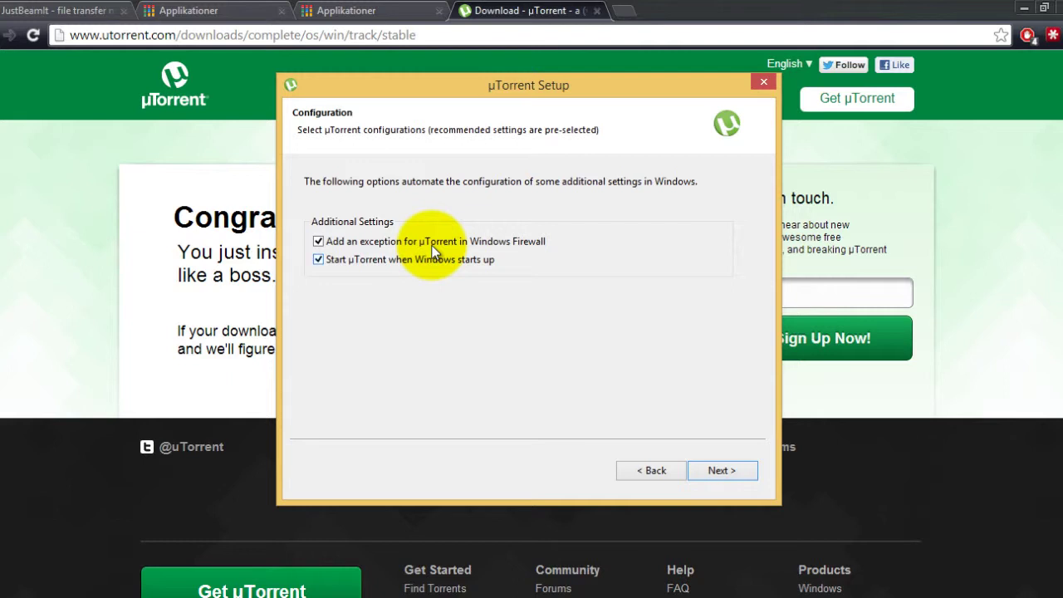
{"action": "left_click", "coordinate": [432, 253]}
{"action": "key", "text": "Return"}
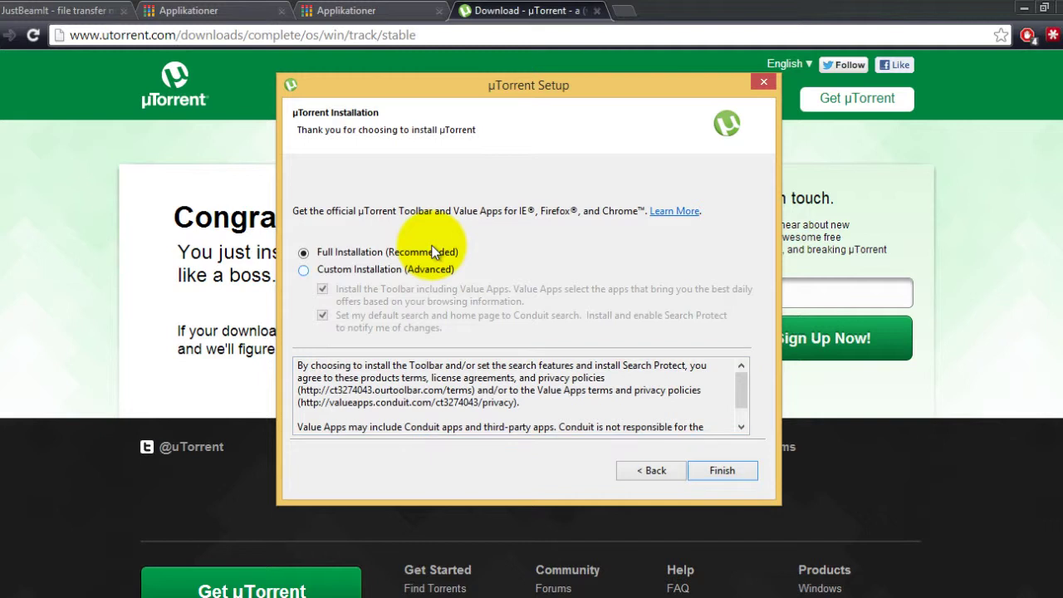
Choose Custom Installation without the toolbar and Conduit search options, and finish installing µTorrent.
{"action": "key", "text": "Down"}
{"action": "key", "text": "Tab"}
{"action": "key", "text": "space"}
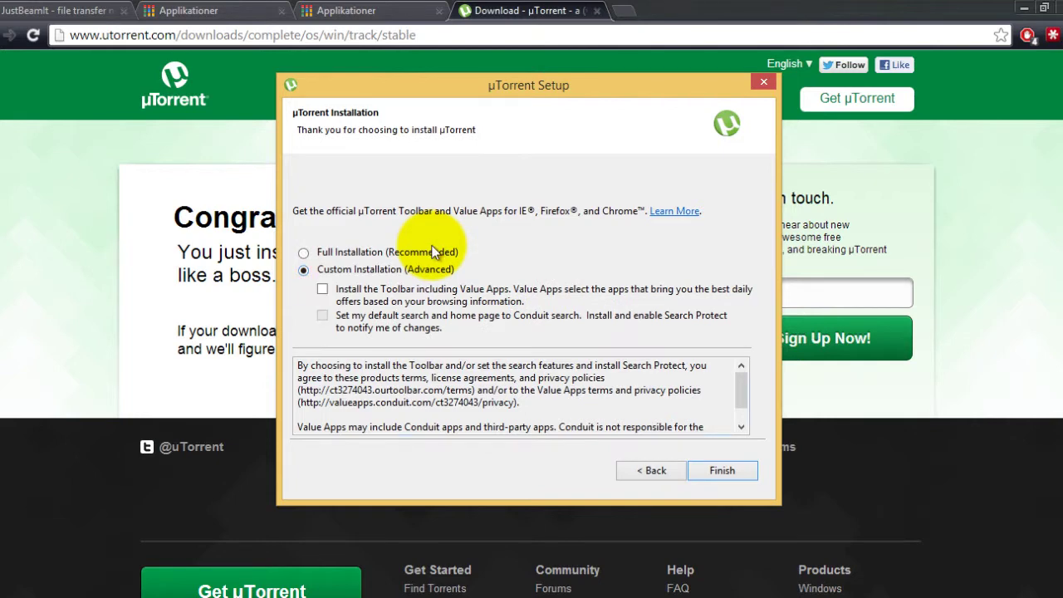
{"action": "left_click", "coordinate": [721, 470]}
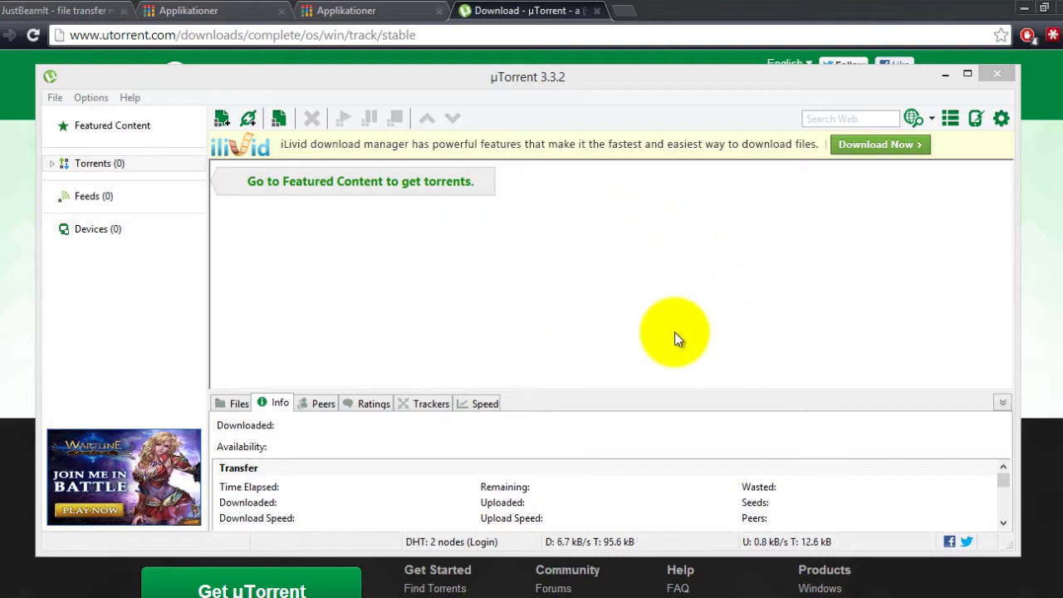
Clear the browser and Notepad windows off the desktop, and place the µTorrent window beside the desktop icons.
{"action": "left_click", "coordinate": [1028, 7]}
{"action": "left_click", "coordinate": [948, 77]}
{"action": "left_click", "coordinate": [955, 19]}
{"action": "left_click", "coordinate": [1024, 8]}
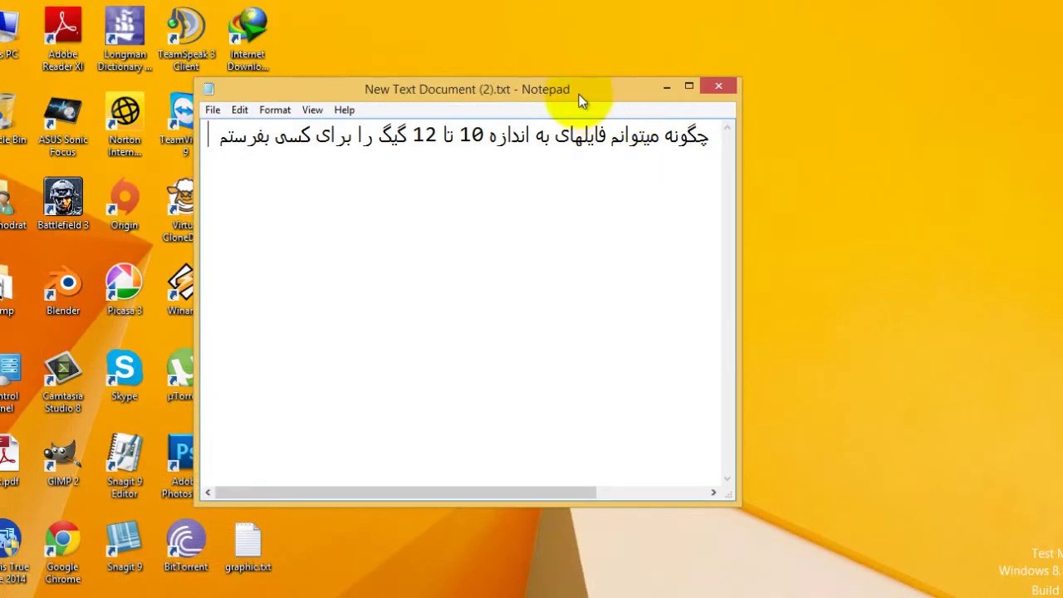
{"action": "left_click_drag", "start_coordinate": [579, 92], "coordinate": [782, 59]}
{"action": "left_click", "coordinate": [869, 55]}
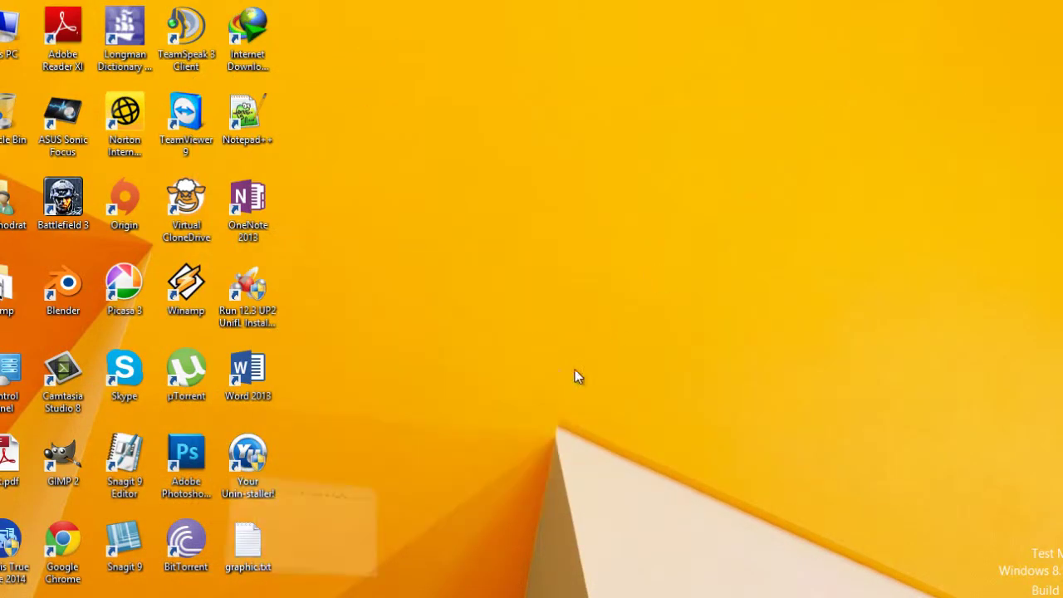
{"action": "left_click", "coordinate": [639, 591]}
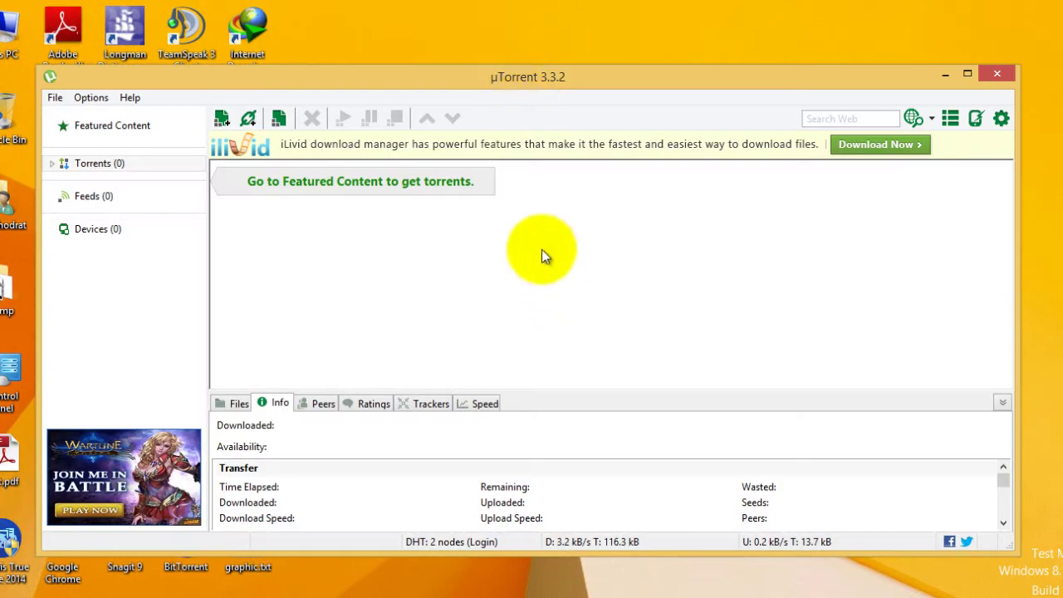
{"action": "left_click_drag", "start_coordinate": [487, 72], "coordinate": [744, 53]}
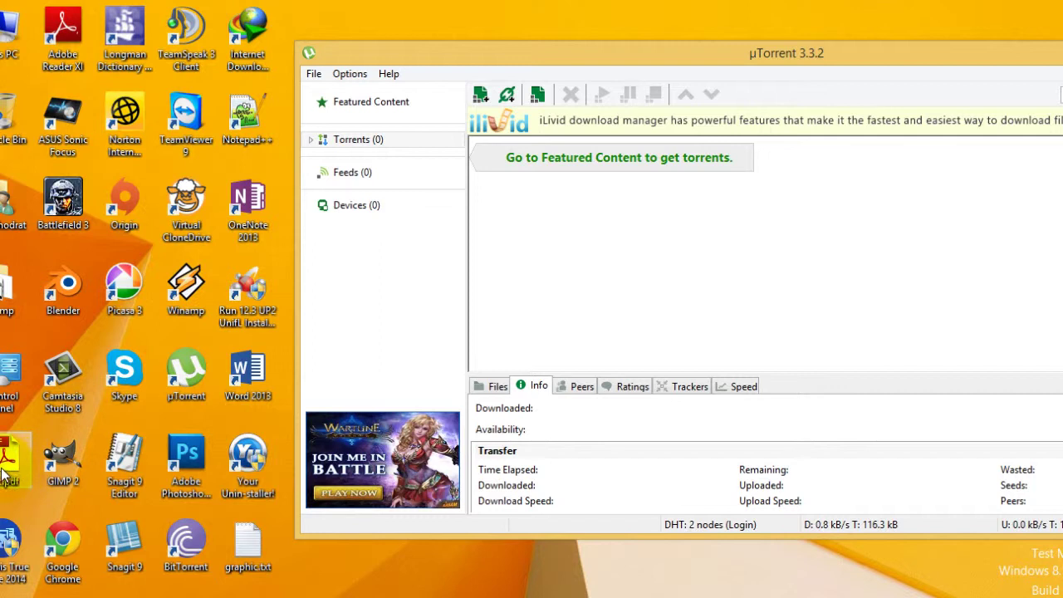
Add Test.pdf from the desktop to µTorrent as a file to send and generate its share link.
{"action": "left_click_drag", "start_coordinate": [6, 472], "coordinate": [613, 220]}
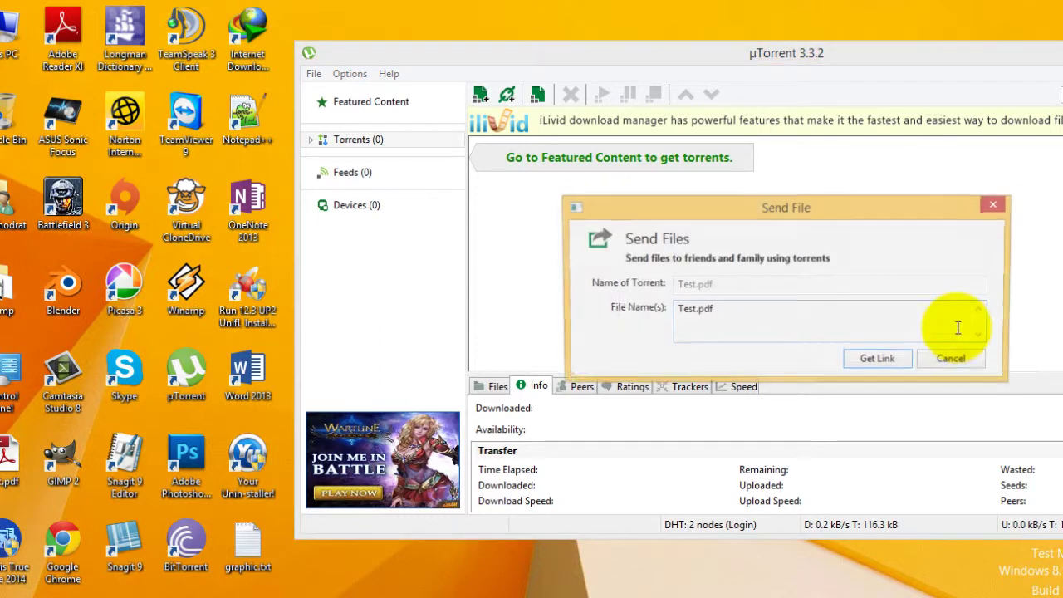
{"action": "left_click_drag", "start_coordinate": [869, 208], "coordinate": [755, 172]}
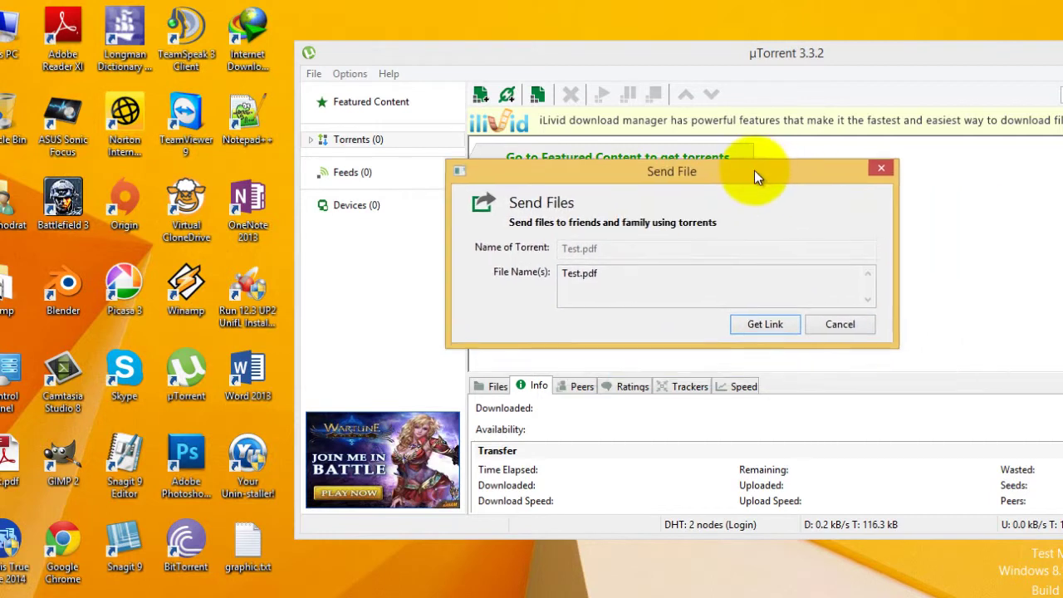
{"action": "left_click", "coordinate": [779, 325]}
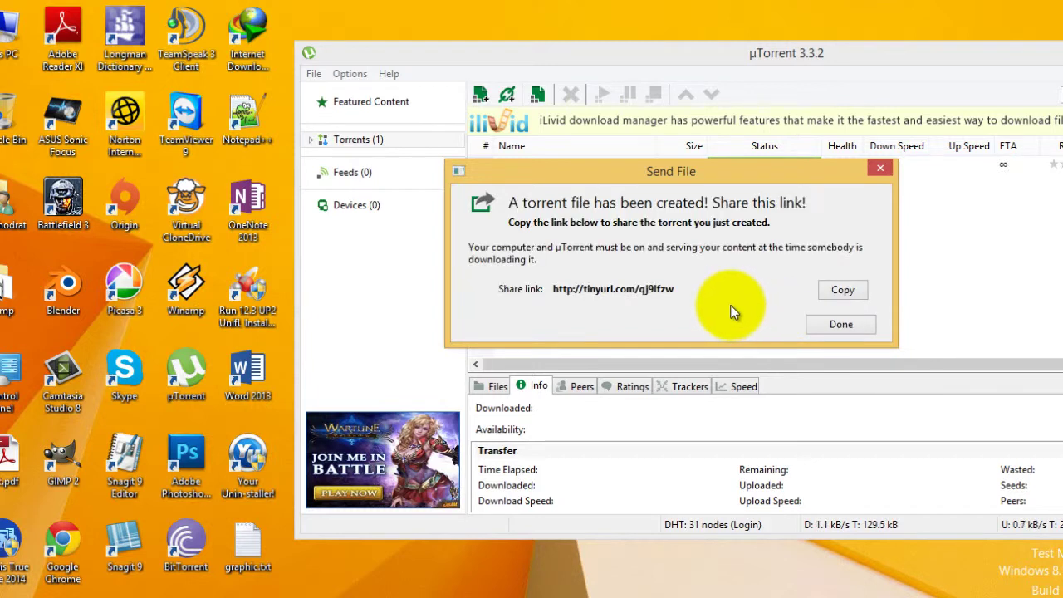
Copy the Test.pdf share link, close the Send File dialog and select the Test.pdf torrent in the list.
{"action": "left_click_drag", "start_coordinate": [679, 289], "coordinate": [556, 286]}
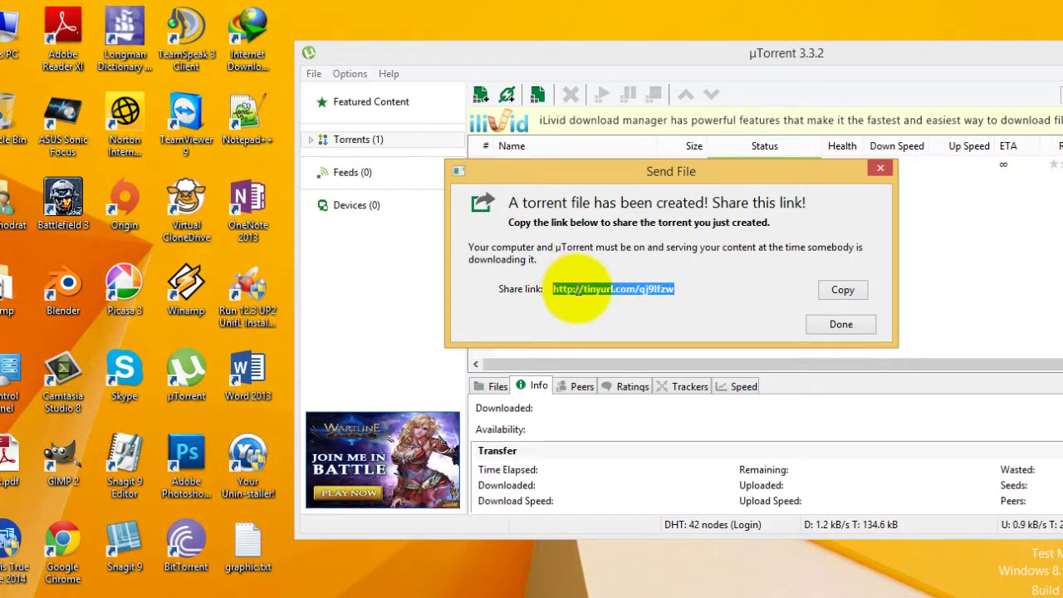
{"action": "left_click", "coordinate": [840, 291]}
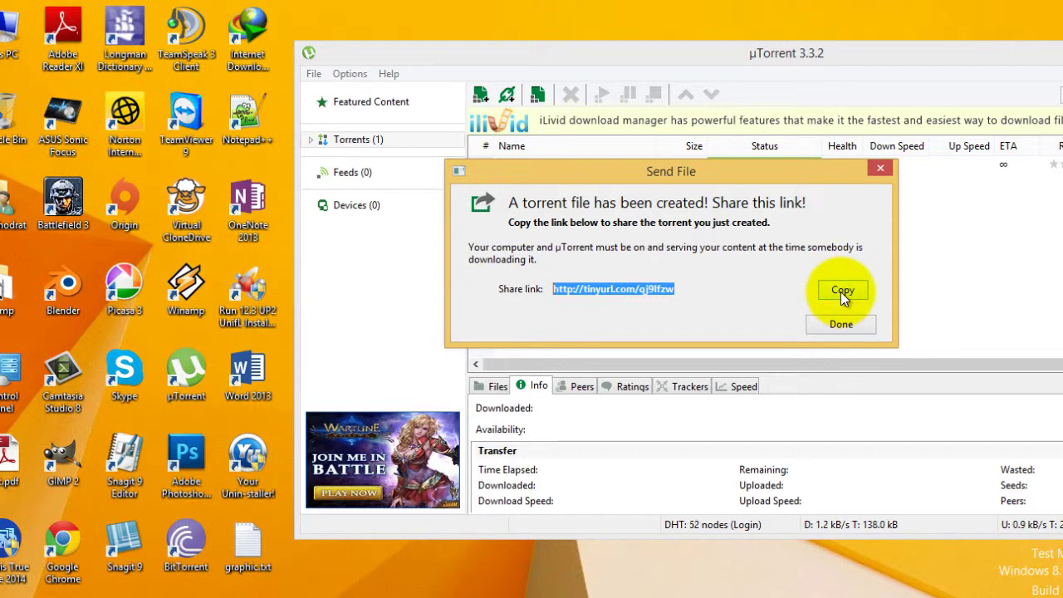
{"action": "left_click", "coordinate": [868, 329]}
{"action": "left_click_drag", "start_coordinate": [788, 47], "coordinate": [626, 42]}
{"action": "left_click", "coordinate": [467, 159]}
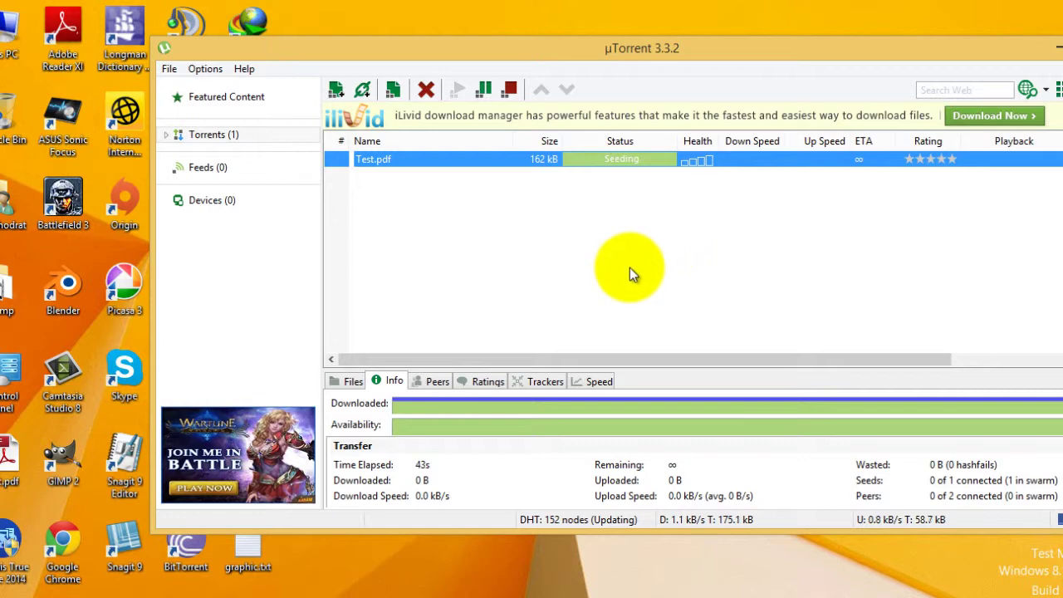
Add OS (C)-full_full_b1_s1_v1.tib from the OS (C)-full folder to µTorrent and generate its share link.
{"action": "mouse_move", "coordinate": [114, 536]}
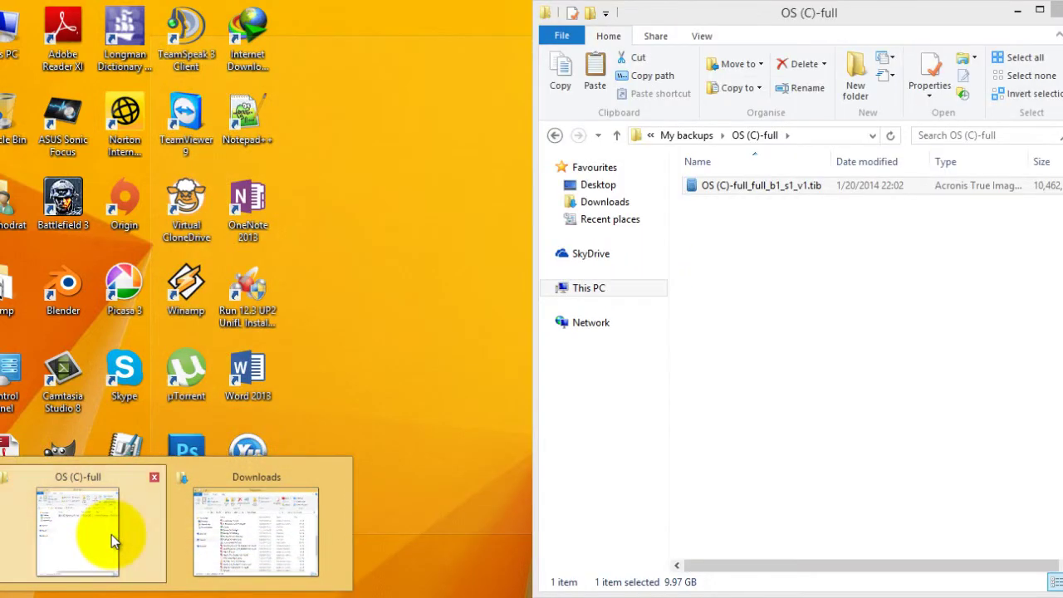
{"action": "left_click", "coordinate": [112, 534]}
{"action": "left_click_drag", "start_coordinate": [786, 182], "coordinate": [407, 220]}
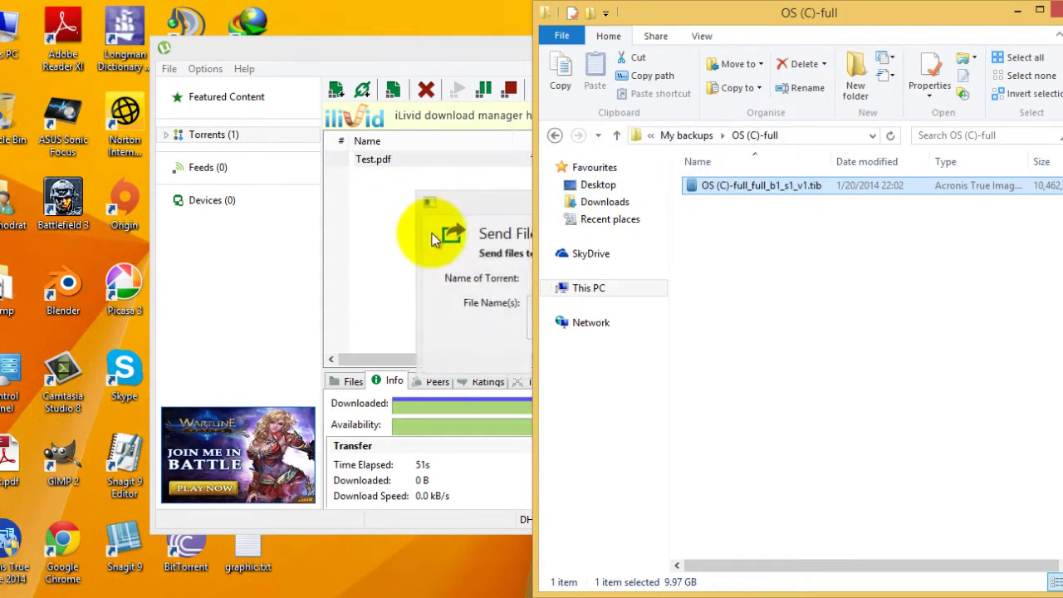
{"action": "left_click", "coordinate": [1018, 12]}
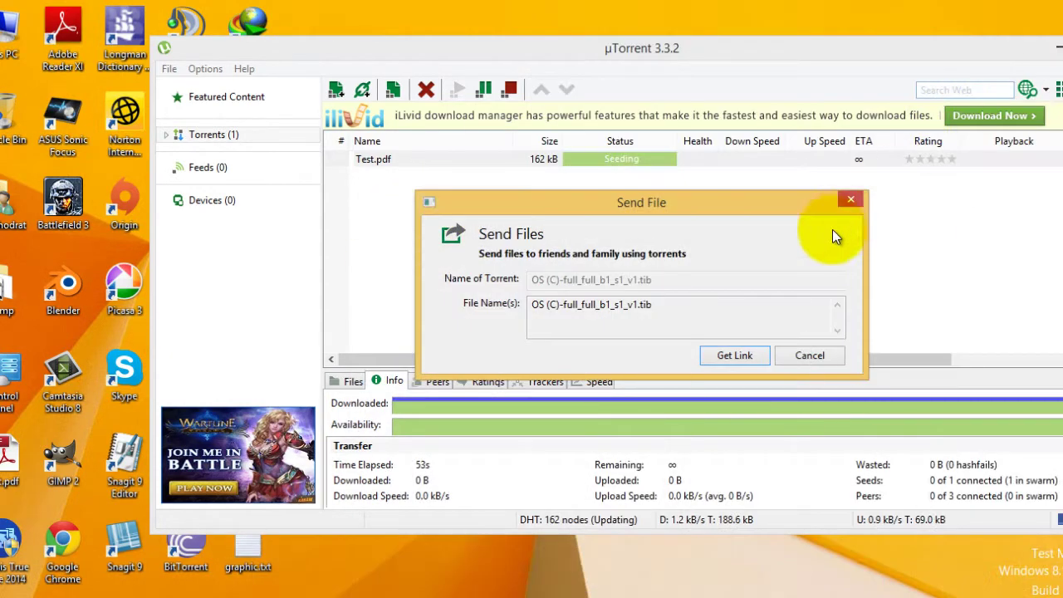
{"action": "left_click", "coordinate": [749, 354]}
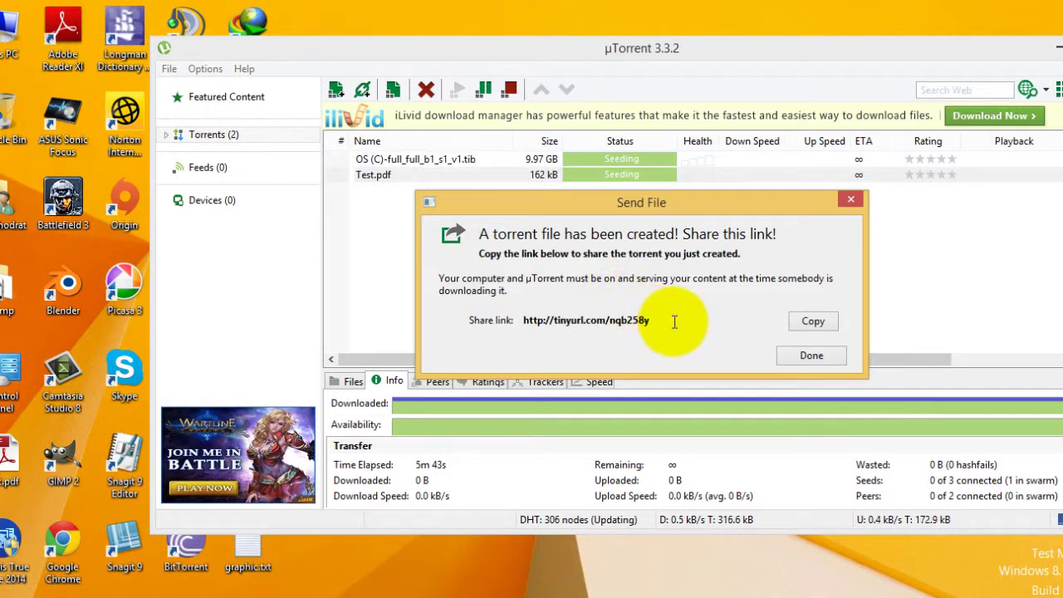
Copy the share link of the OS (C)-full_full_b1_s1_v1.tib torrent and close the Send File dialog.
{"action": "left_click_drag", "start_coordinate": [674, 321], "coordinate": [506, 322]}
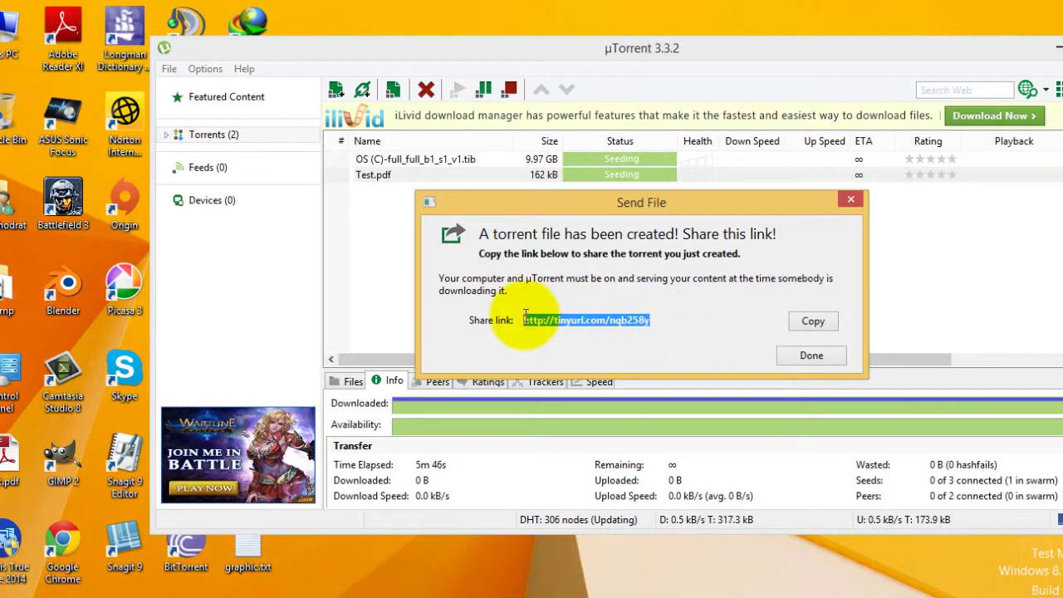
{"action": "left_click", "coordinate": [818, 326]}
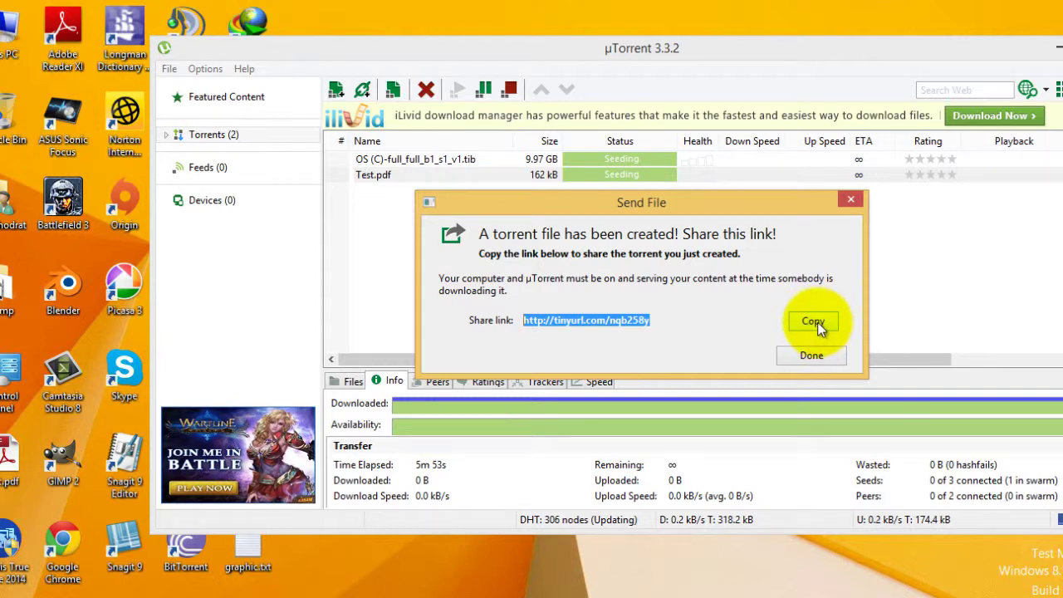
{"action": "left_click", "coordinate": [818, 325]}
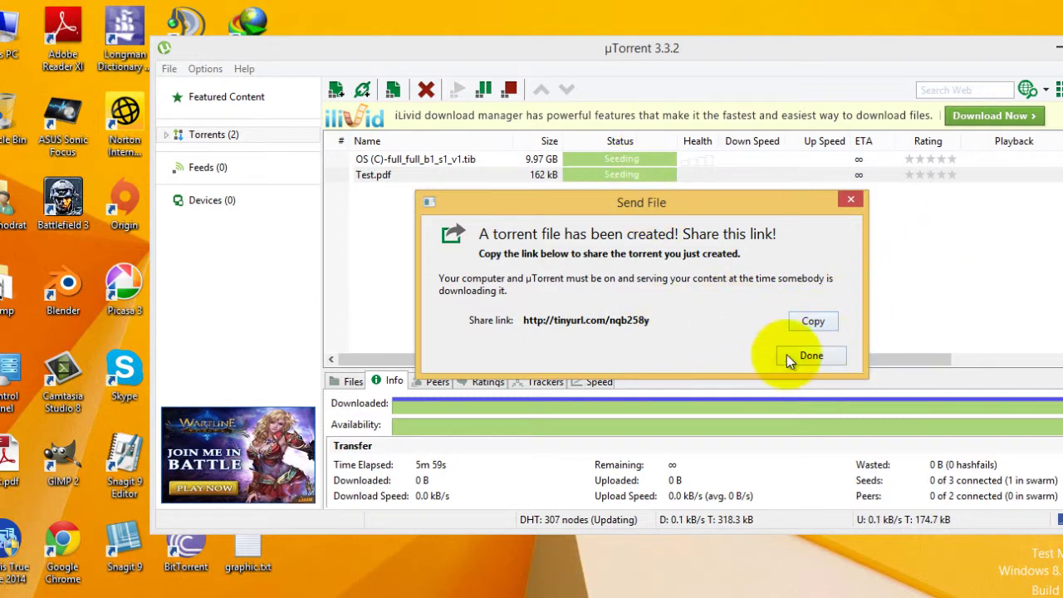
{"action": "left_click", "coordinate": [804, 356]}
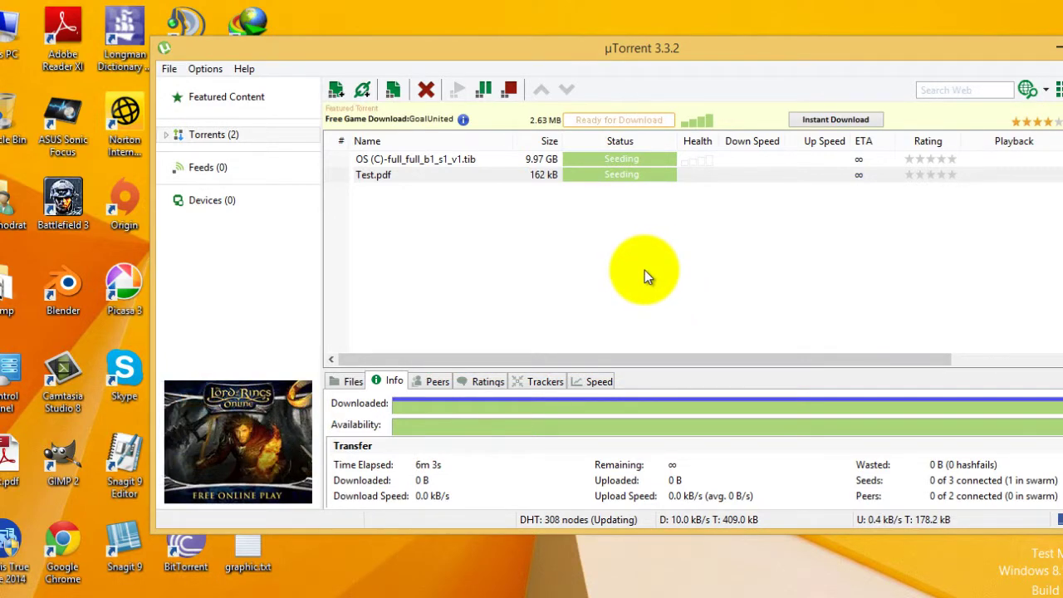
Stop seeding both the OS (C)-full_full_b1_s1_v1.tib and Test.pdf torrents.
{"action": "left_click", "coordinate": [649, 163]}
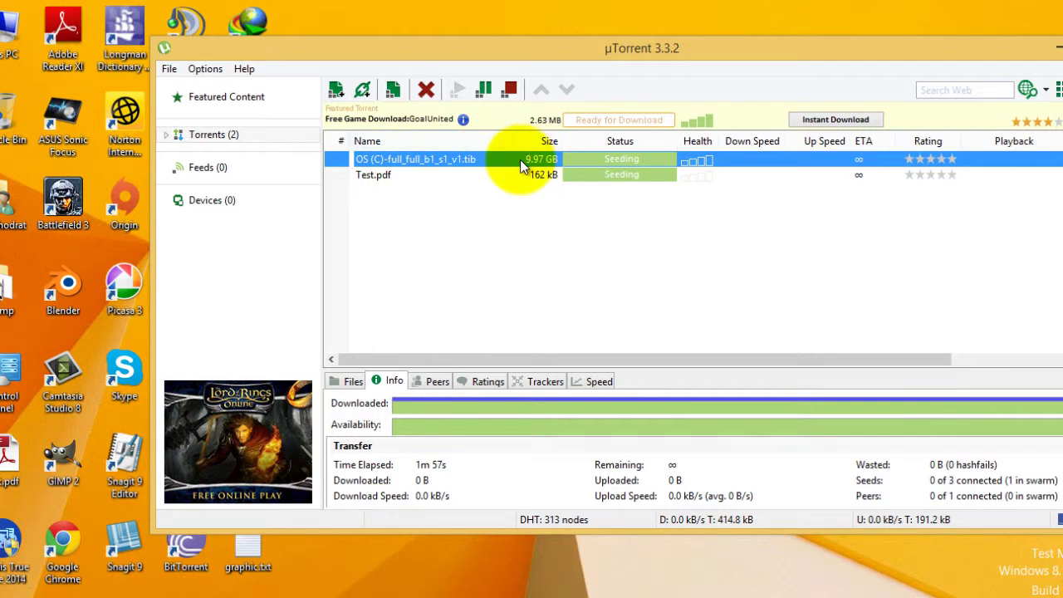
{"action": "left_click", "coordinate": [511, 96]}
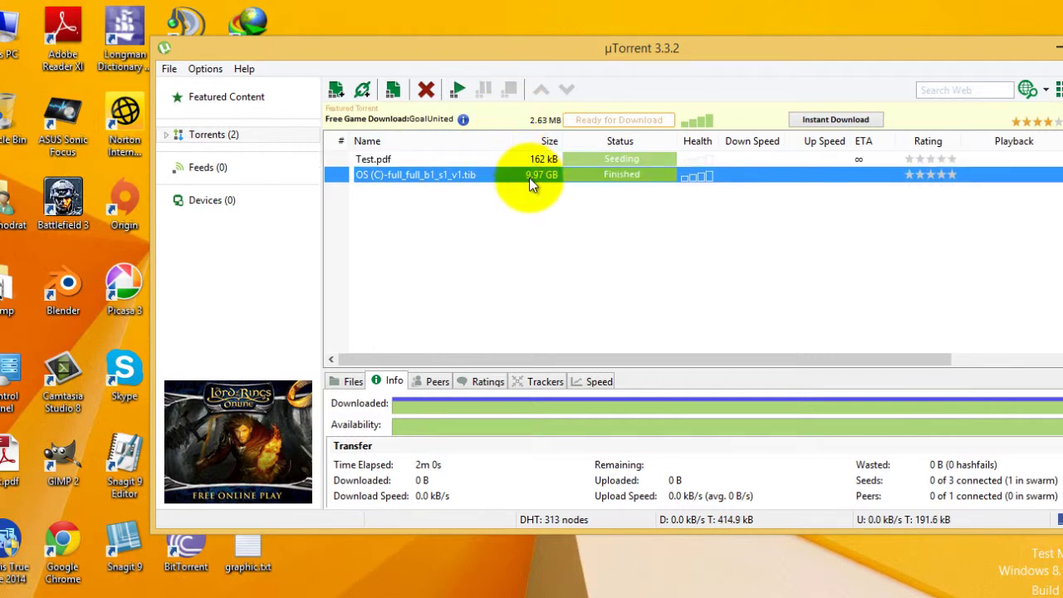
{"action": "left_click", "coordinate": [533, 158]}
{"action": "left_click", "coordinate": [512, 90]}
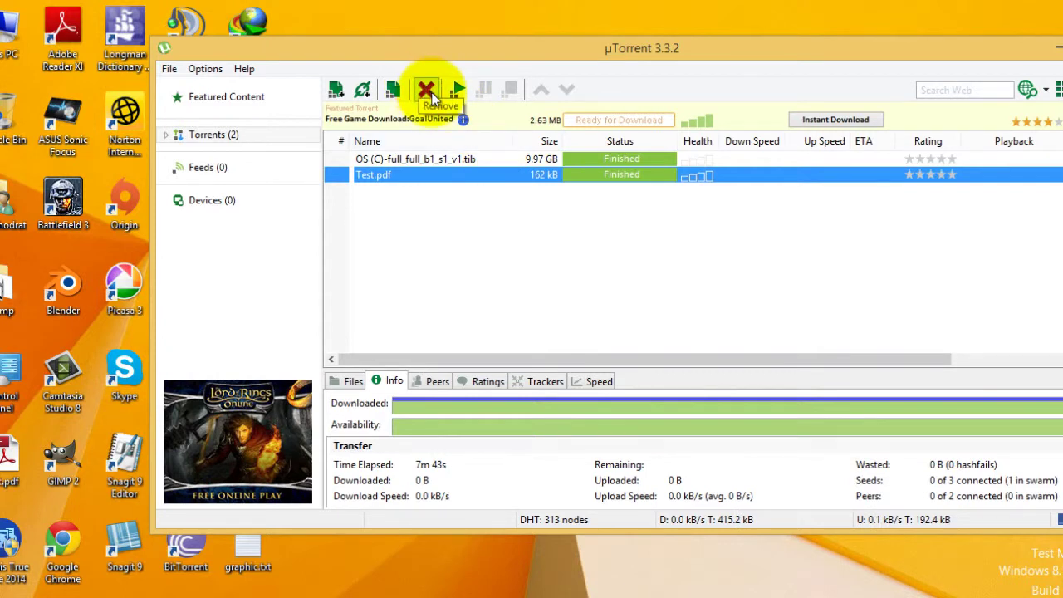
{"action": "left_click", "coordinate": [489, 226]}
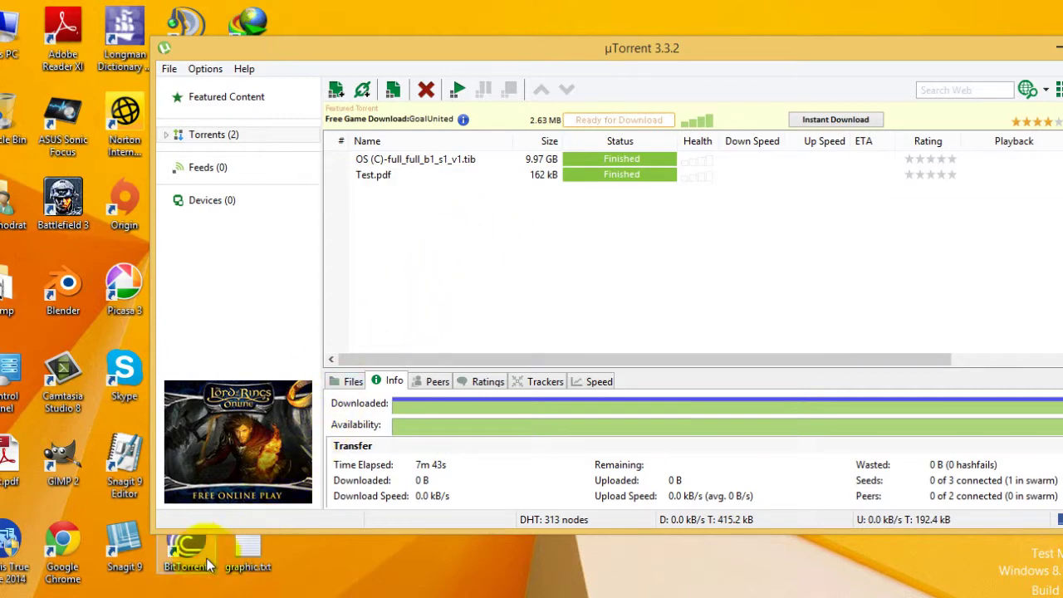
Switch to the JustBeamIt page in Chrome and abandon its current transfer, returning to the site's start page.
{"action": "mouse_move", "coordinate": [173, 594]}
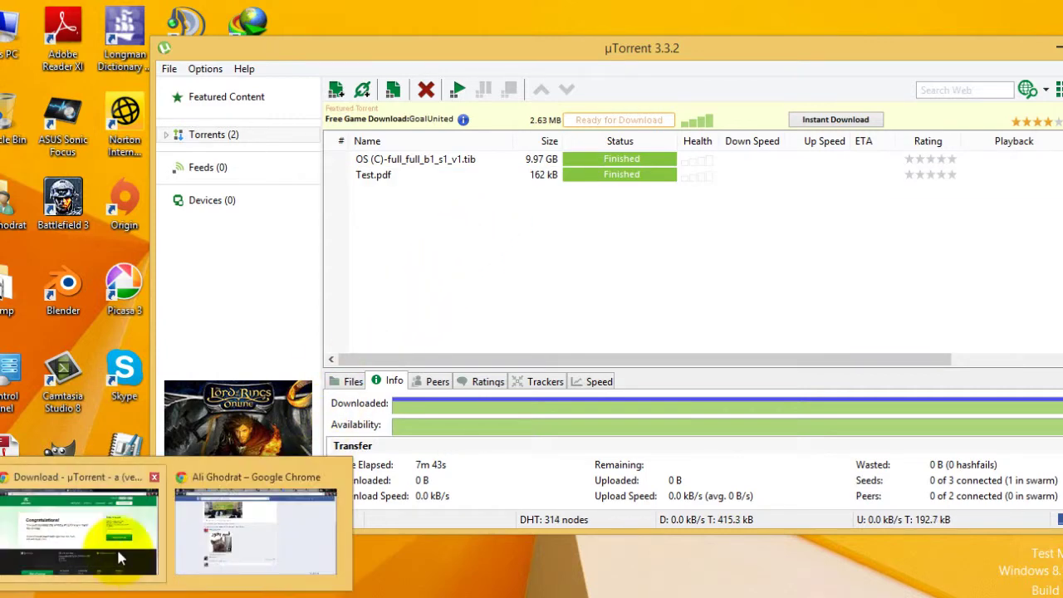
{"action": "left_click", "coordinate": [79, 532]}
{"action": "left_click", "coordinate": [98, 9]}
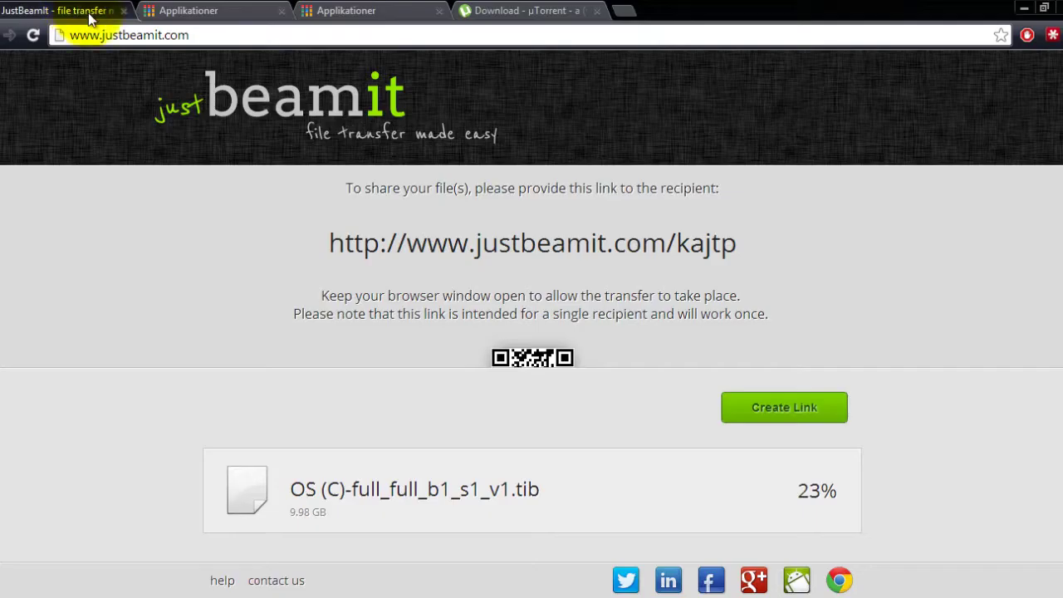
{"action": "left_click", "coordinate": [187, 101]}
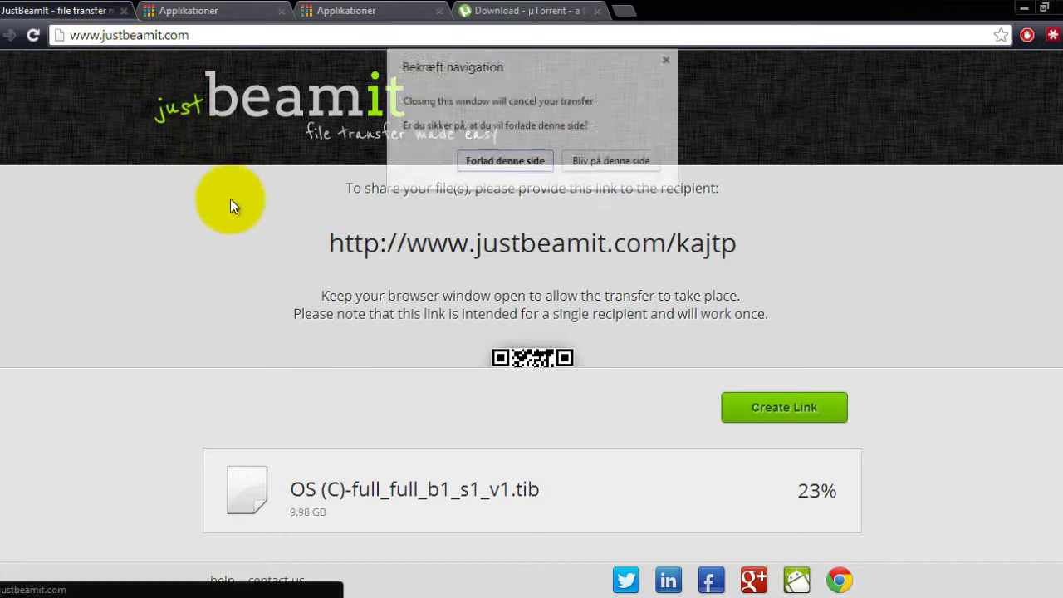
{"action": "left_click", "coordinate": [488, 164]}
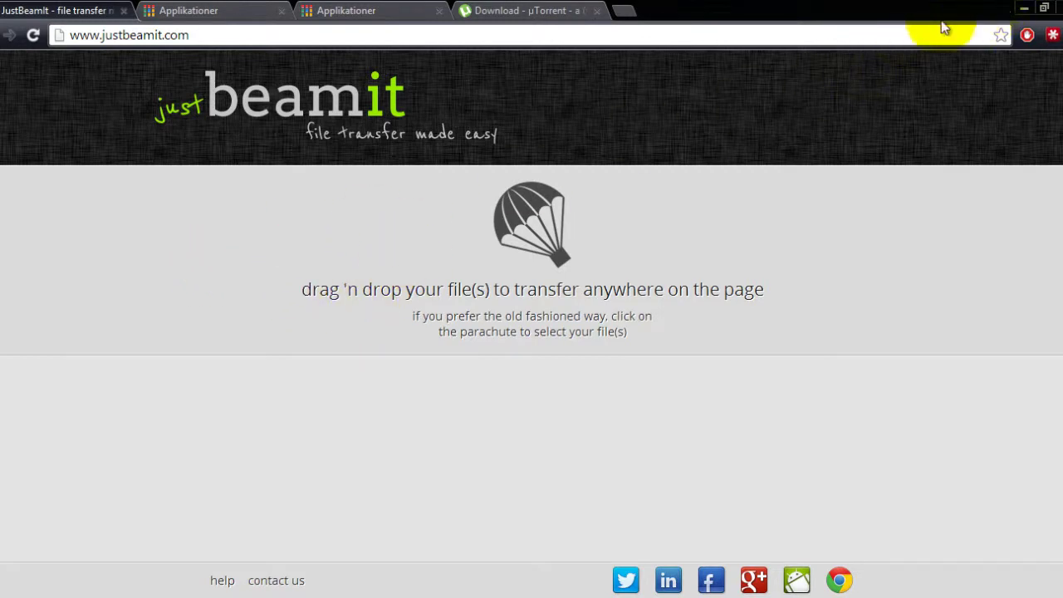
Bring up the OS (C)-full folder window and position it beside the JustBeamIt drop area.
{"action": "mouse_move", "coordinate": [114, 574]}
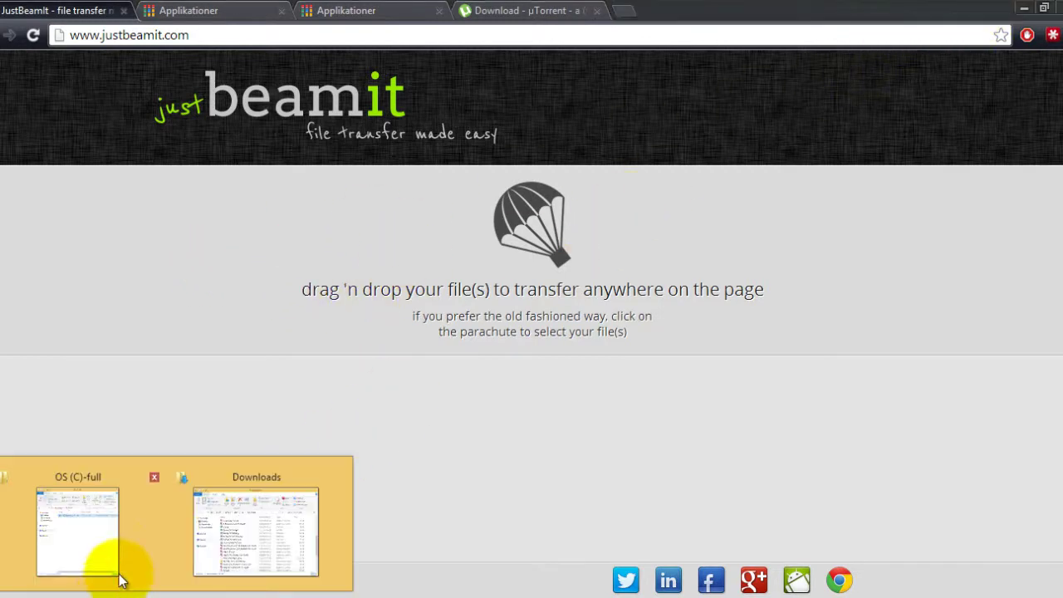
{"action": "left_click", "coordinate": [106, 542]}
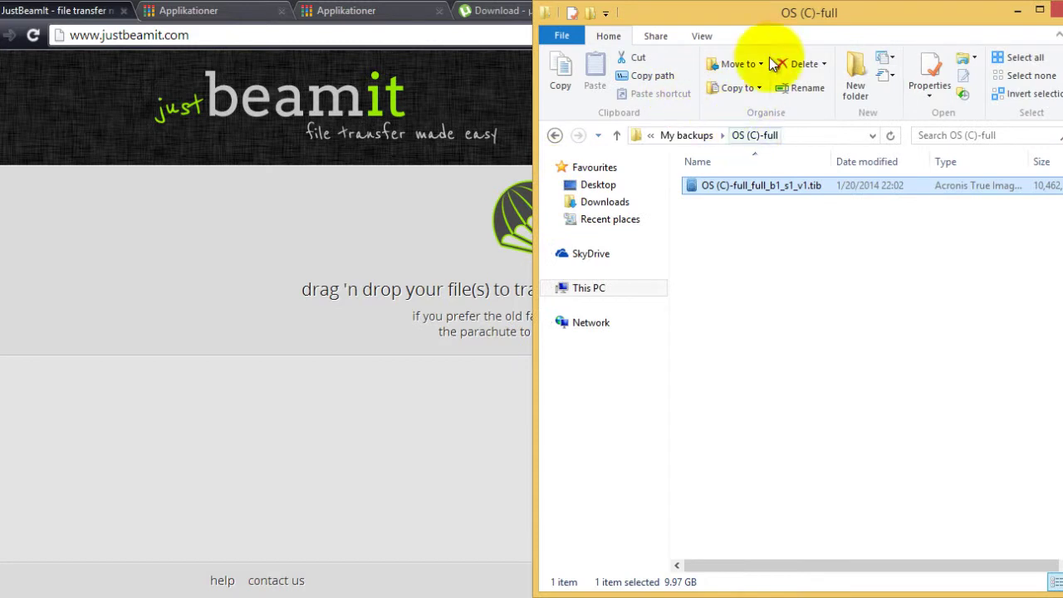
{"action": "left_click_drag", "start_coordinate": [742, 17], "coordinate": [813, 17]}
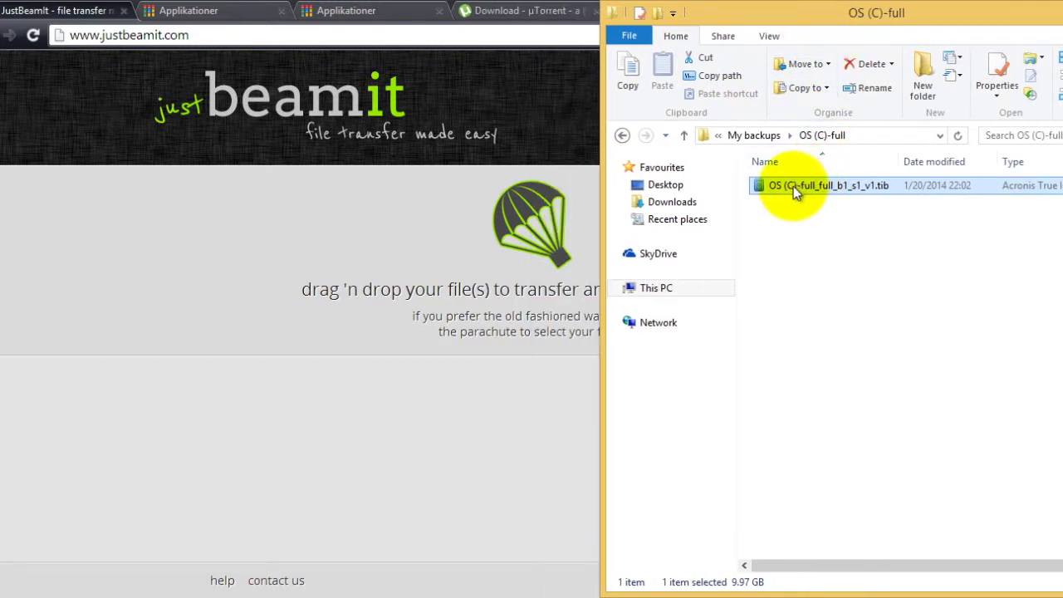